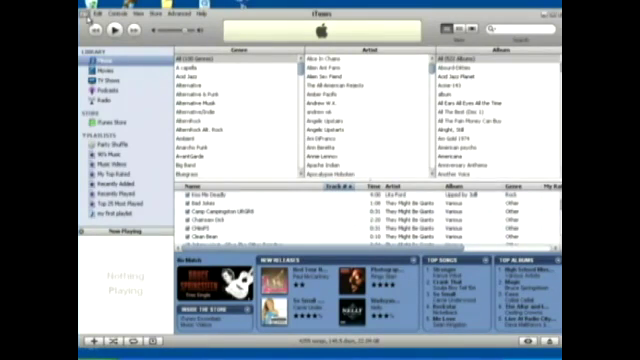
Browse to the album track '01 Tube' with Add File to Library, then cancel without importing
{"action": "left_click", "coordinate": [92, 13]}
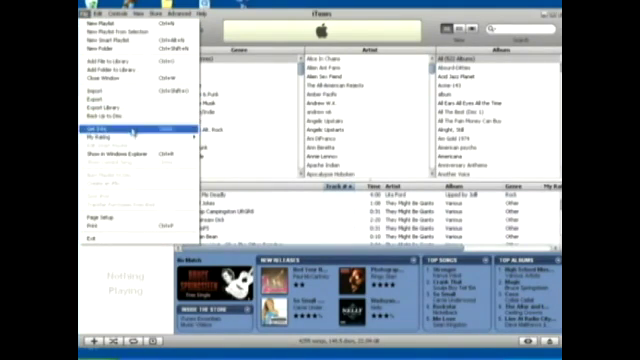
{"action": "left_click", "coordinate": [122, 60]}
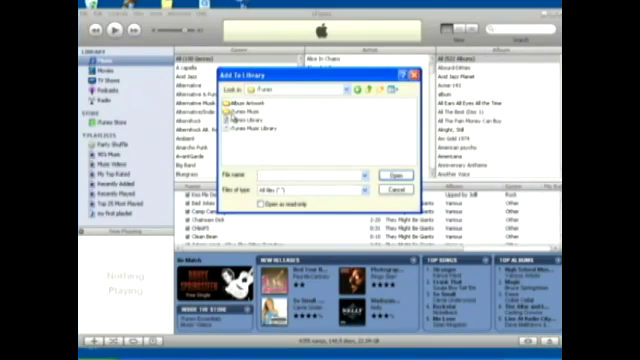
{"action": "double_click", "coordinate": [238, 112]}
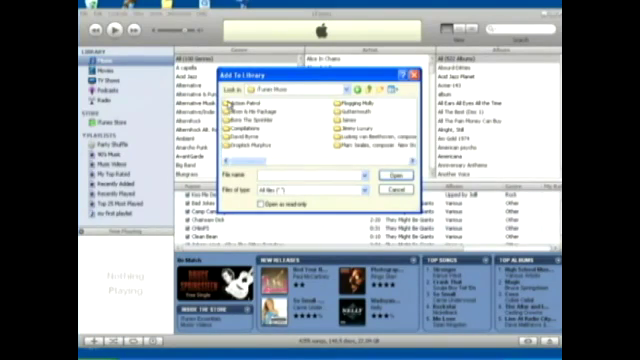
{"action": "double_click", "coordinate": [236, 103]}
{"action": "double_click", "coordinate": [240, 106]}
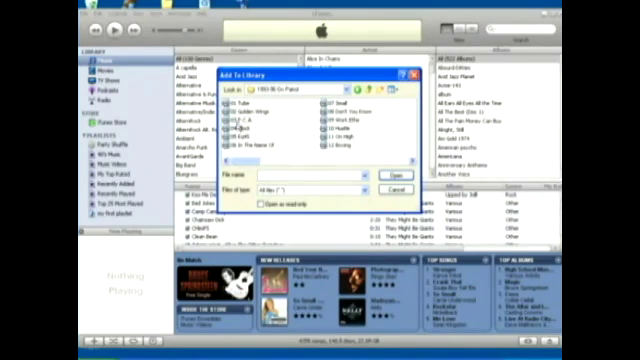
{"action": "left_click", "coordinate": [240, 103]}
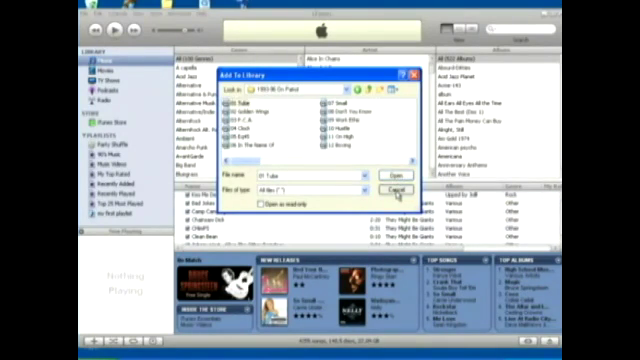
{"action": "left_click", "coordinate": [396, 176]}
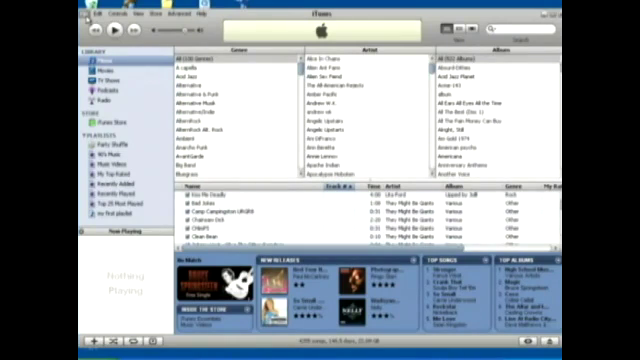
Add a subfolder of My Music to the library with Add Folder to Library
{"action": "left_click", "coordinate": [90, 13]}
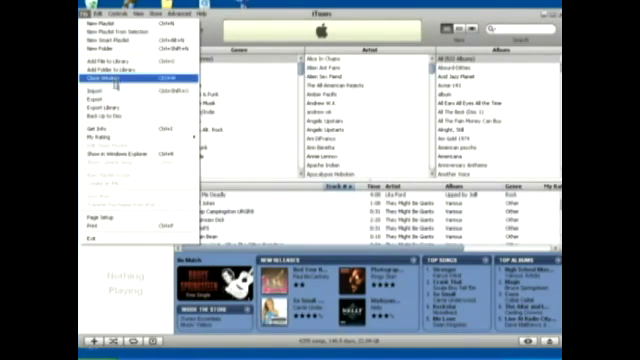
{"action": "left_click", "coordinate": [110, 69]}
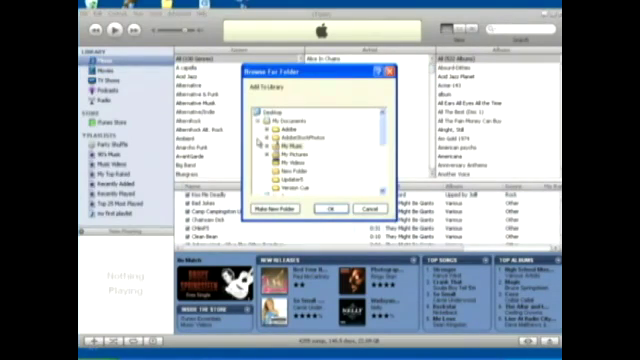
{"action": "left_click", "coordinate": [270, 146]}
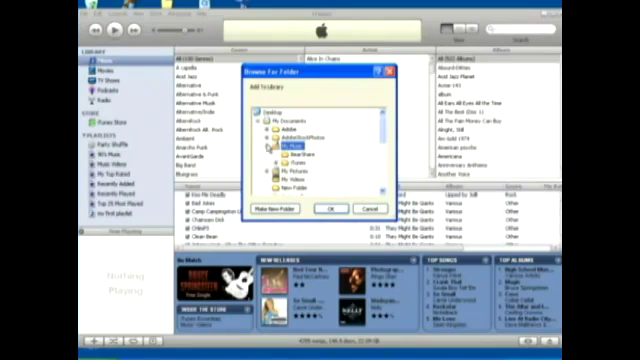
{"action": "double_click", "coordinate": [295, 154]}
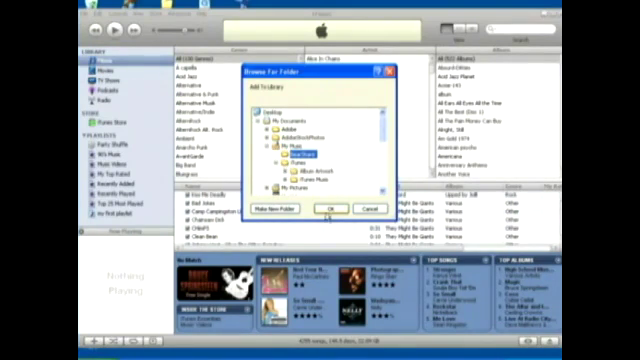
{"action": "left_click", "coordinate": [329, 210]}
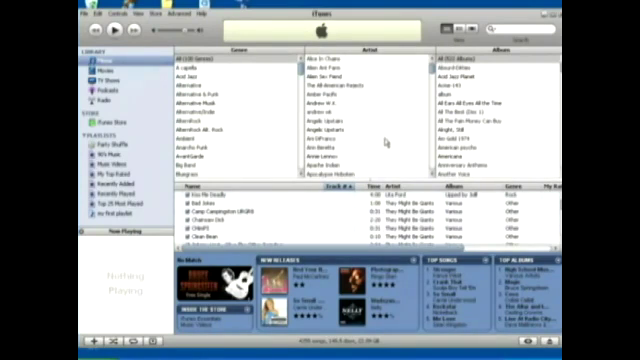
Open the Browse For Folder dialog from File > Add Folder to Library
{"action": "left_click", "coordinate": [86, 13]}
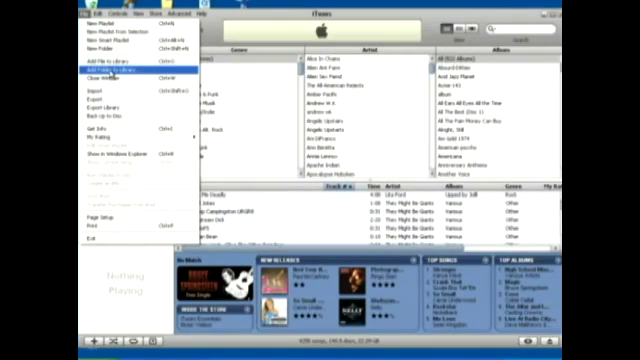
{"action": "left_click", "coordinate": [112, 69]}
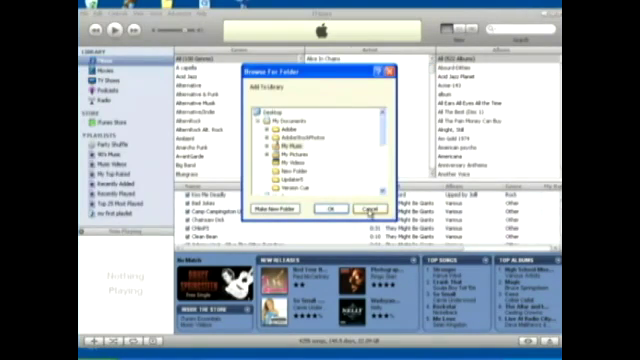